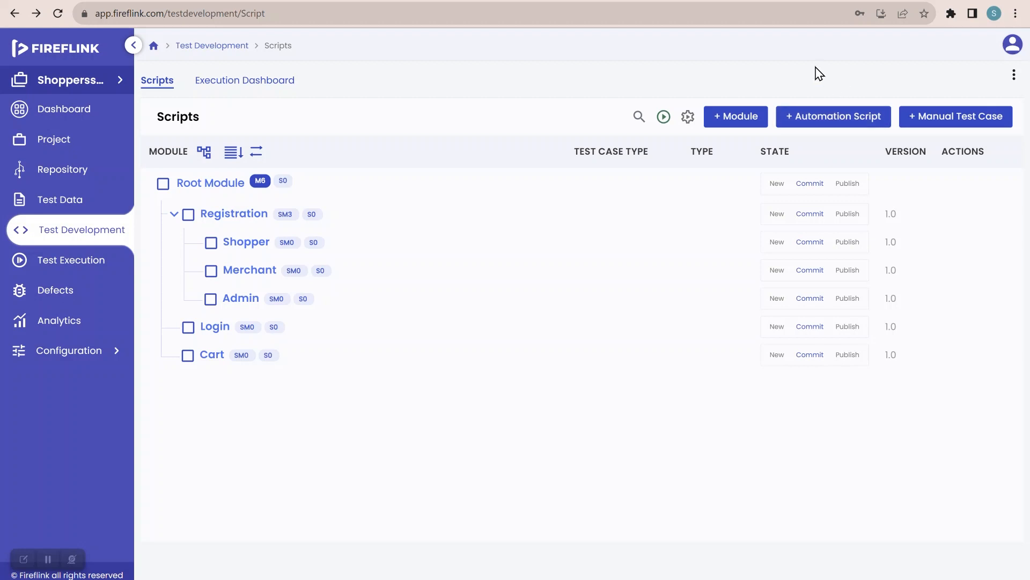
Step: Start creating a new automation script from the Scripts page
left_click(824, 119)
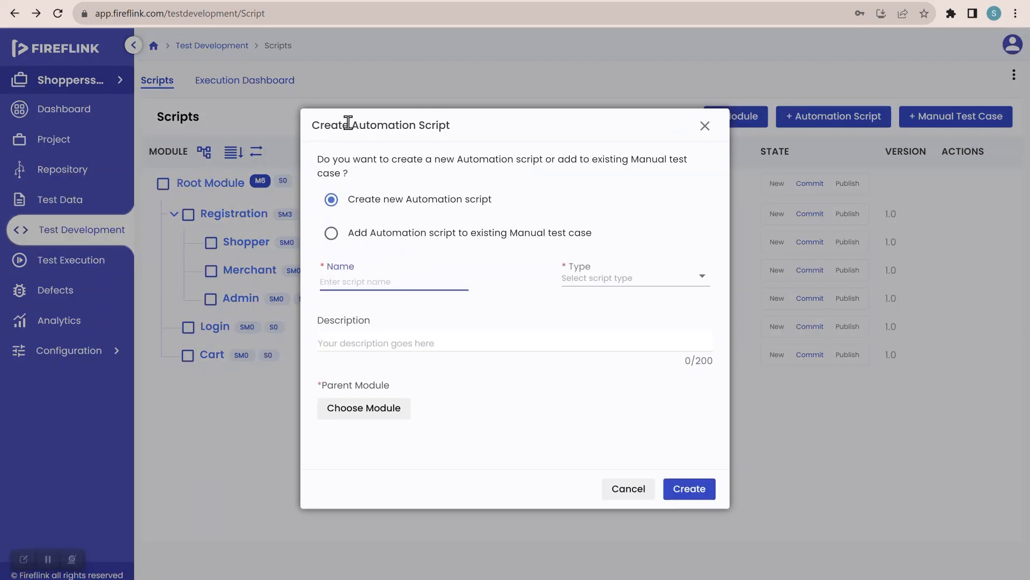
left_click_drag(320, 124, 462, 131)
left_click(462, 131)
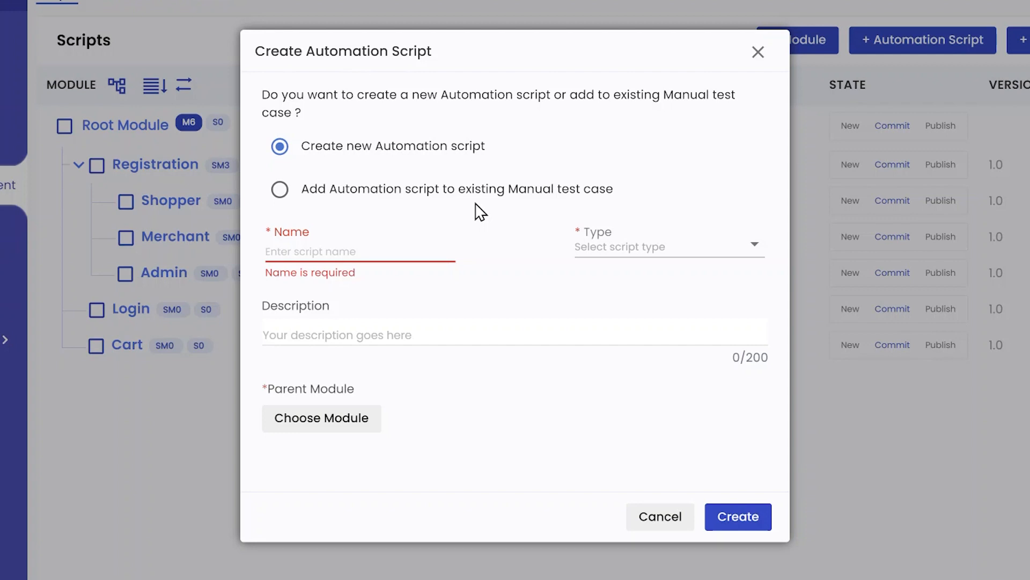
Step: Close the unsaved script form and open a new Chrome tab
left_click(329, 251)
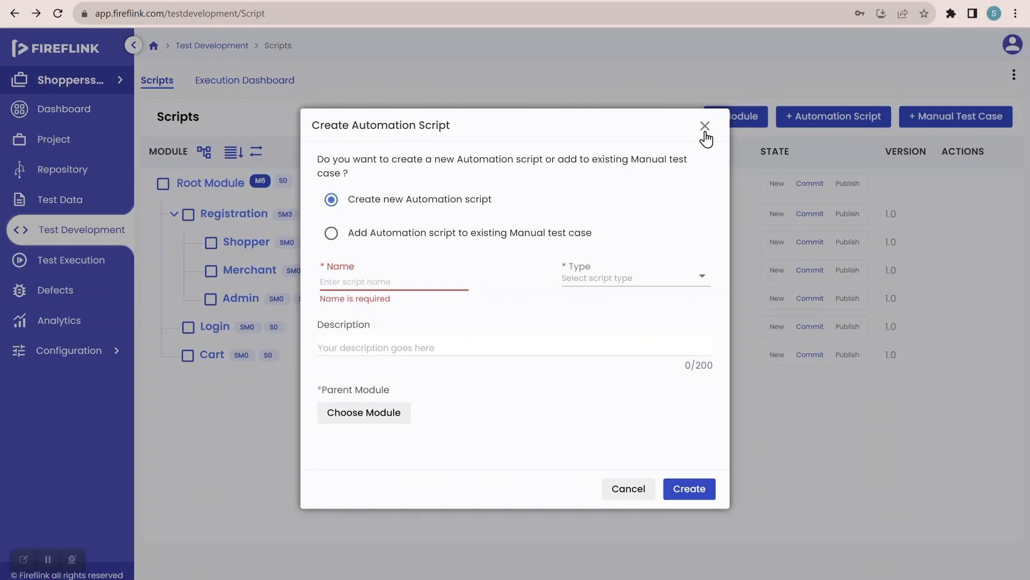
left_click(705, 128)
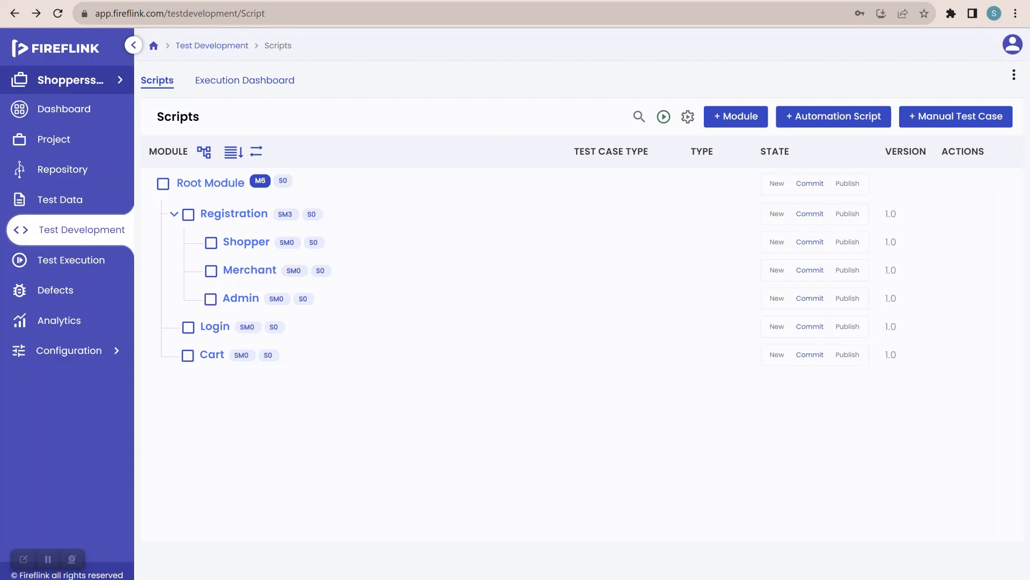
key("ctrl+t")
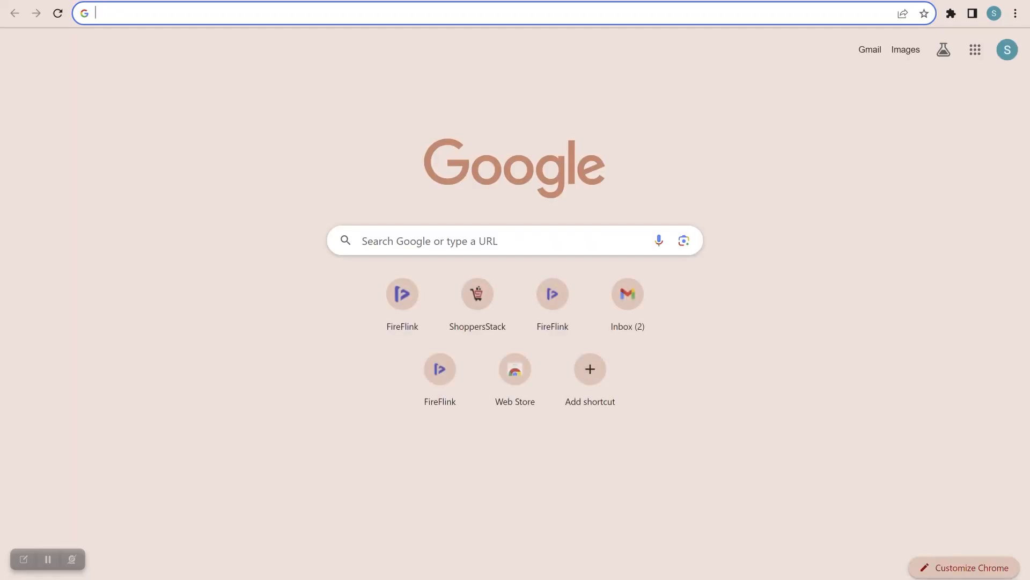
Step: Load shoppersstack.com in the new Chrome tab
left_click(141, 15)
type("as")
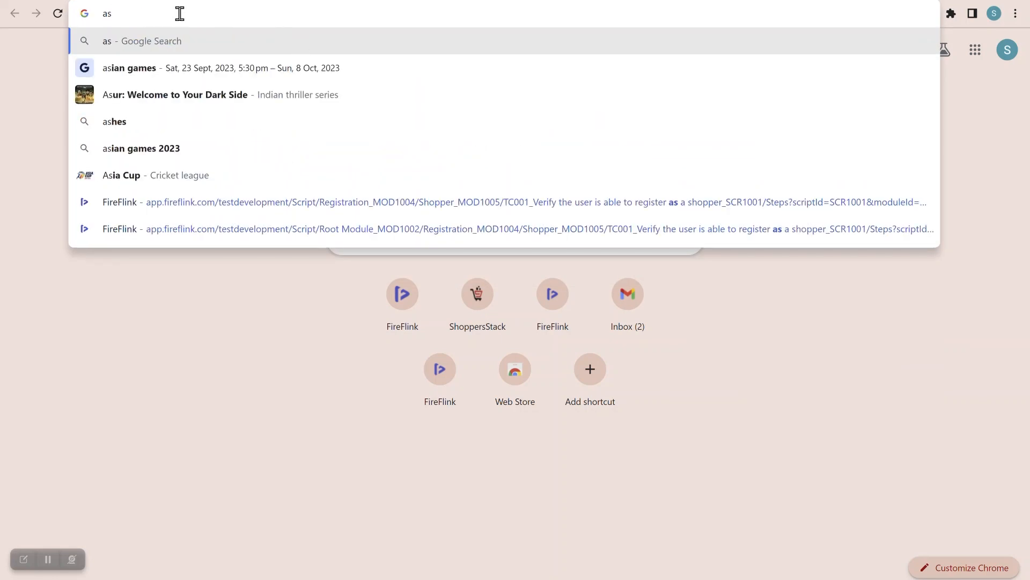
key("BackSpace")
key("BackSpace")
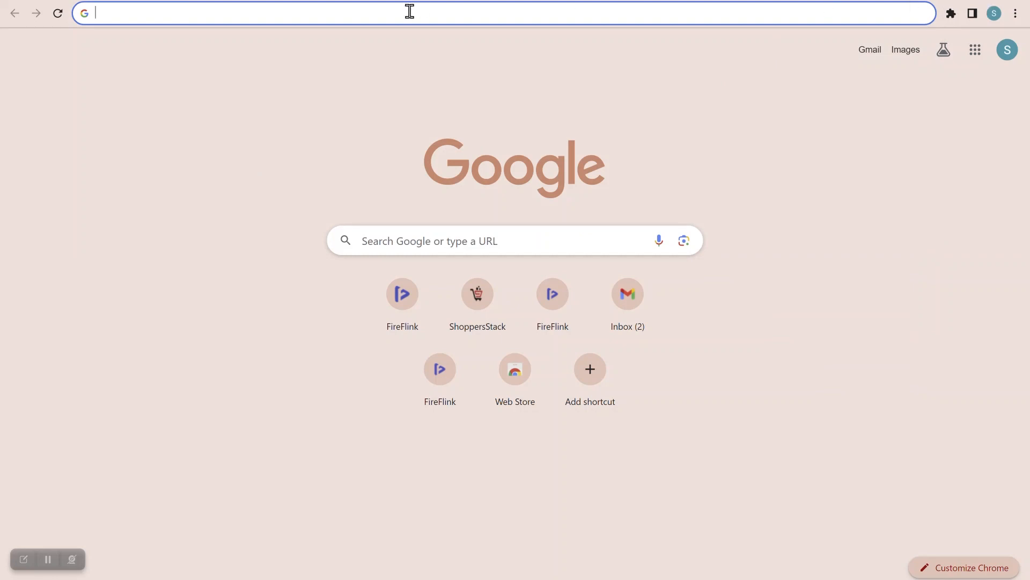
type("sh")
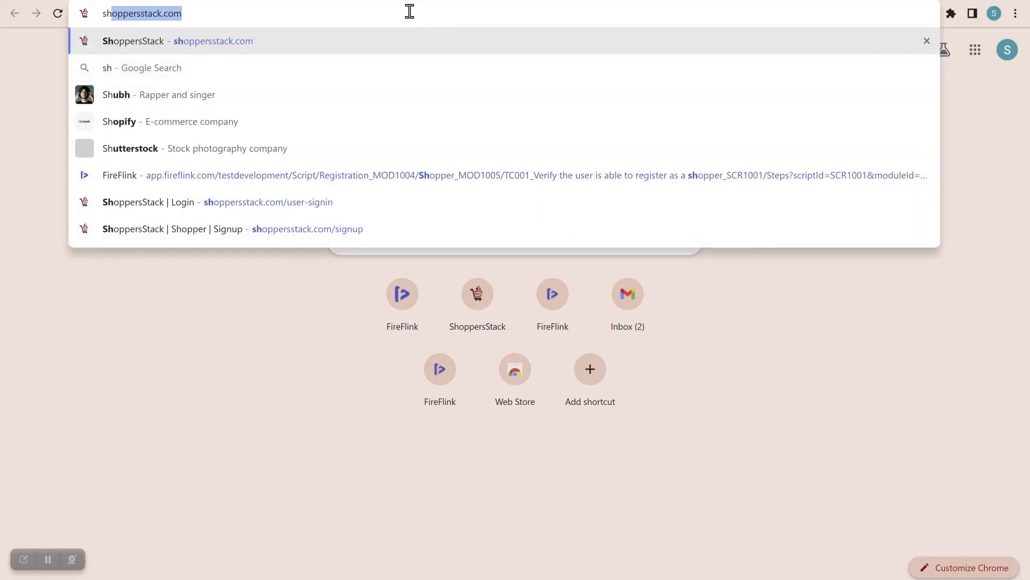
type("oppersstack.com")
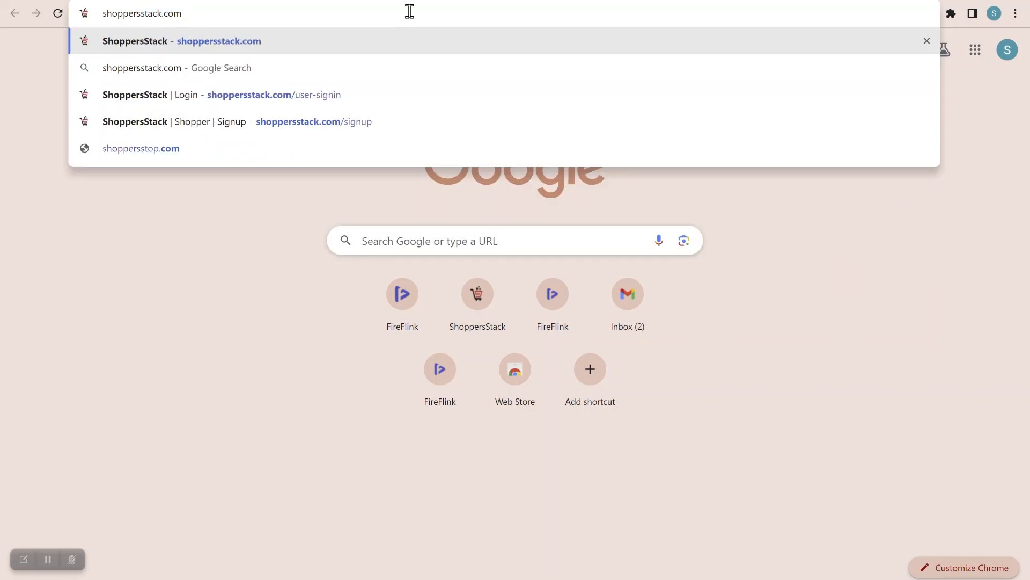
key("Return")
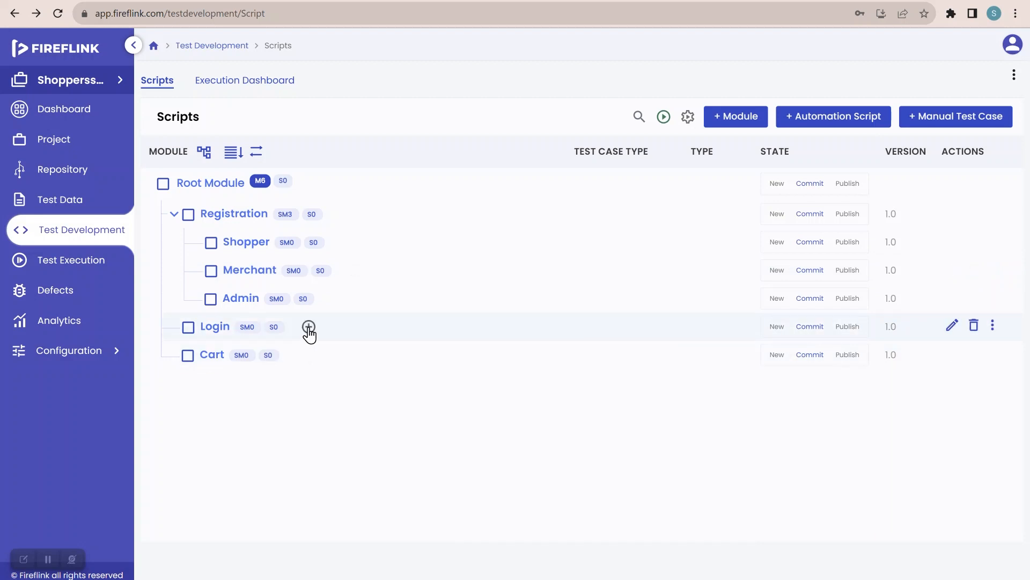
Step: Choose Add Automation Script from the Login module's add options
left_click(309, 328)
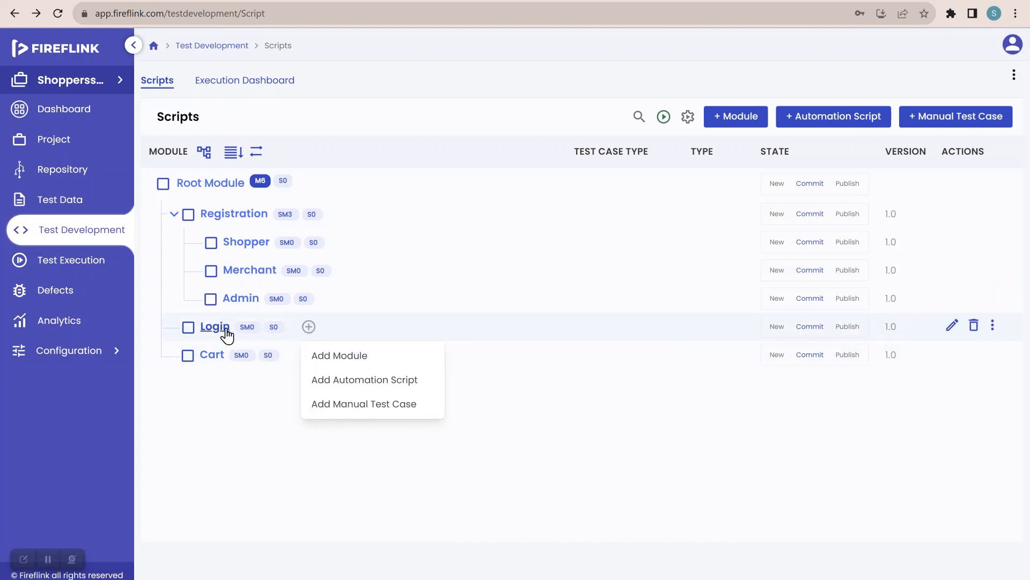
left_click(336, 380)
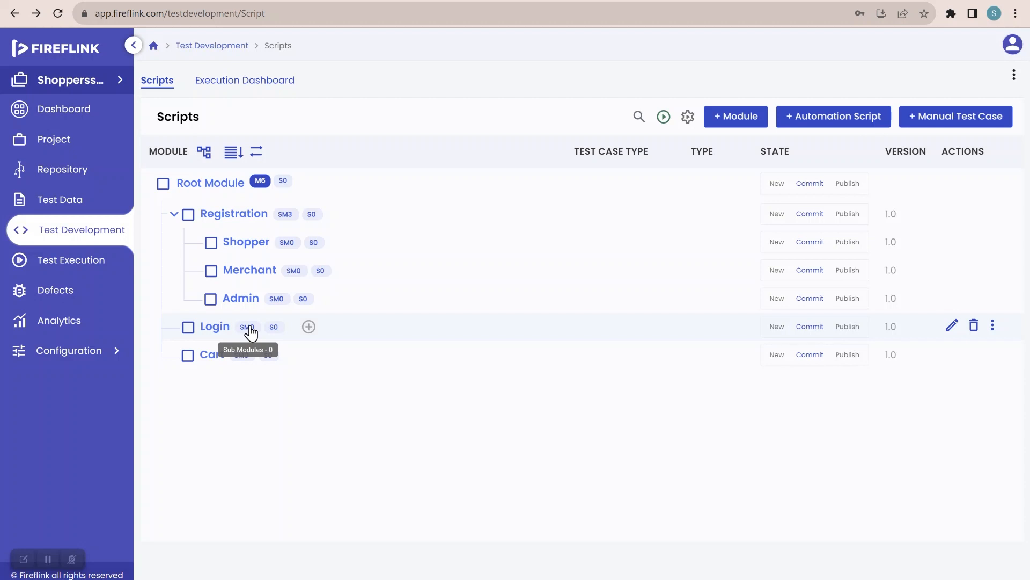
left_click(310, 328)
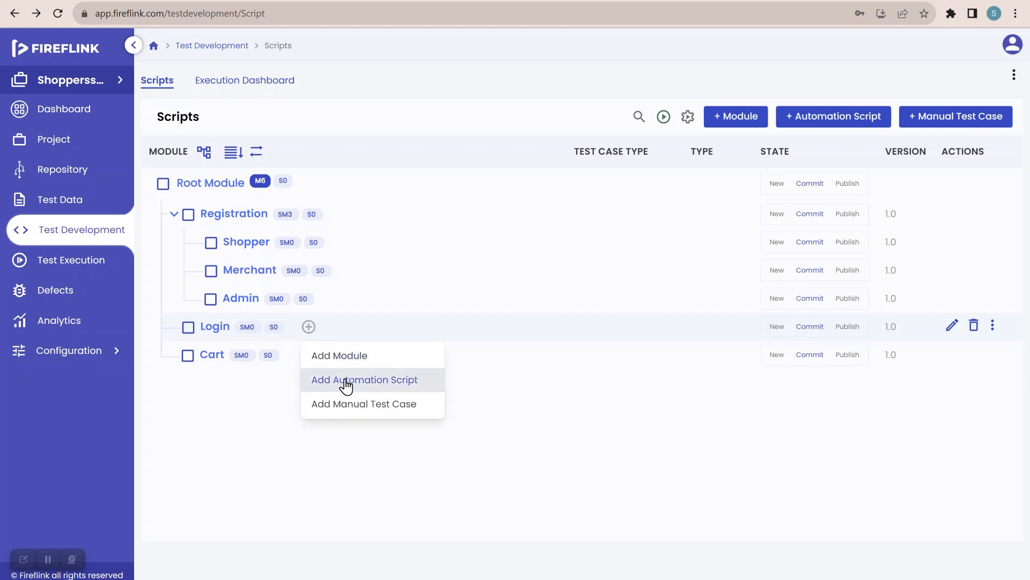
left_click(375, 388)
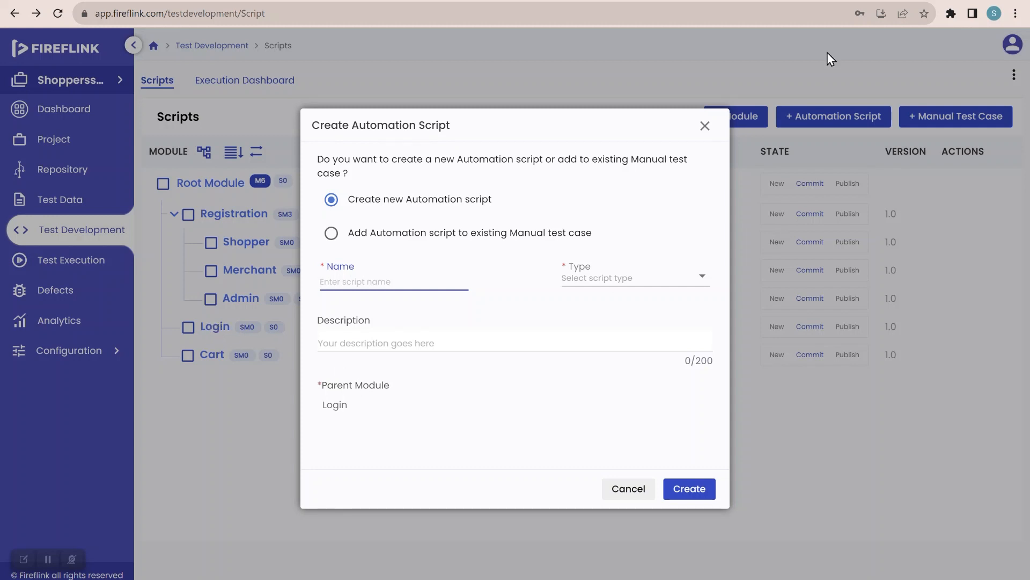
Step: Name the script 'TC001_Verify if user is able to login to ShoppersStack application'
left_click(346, 404)
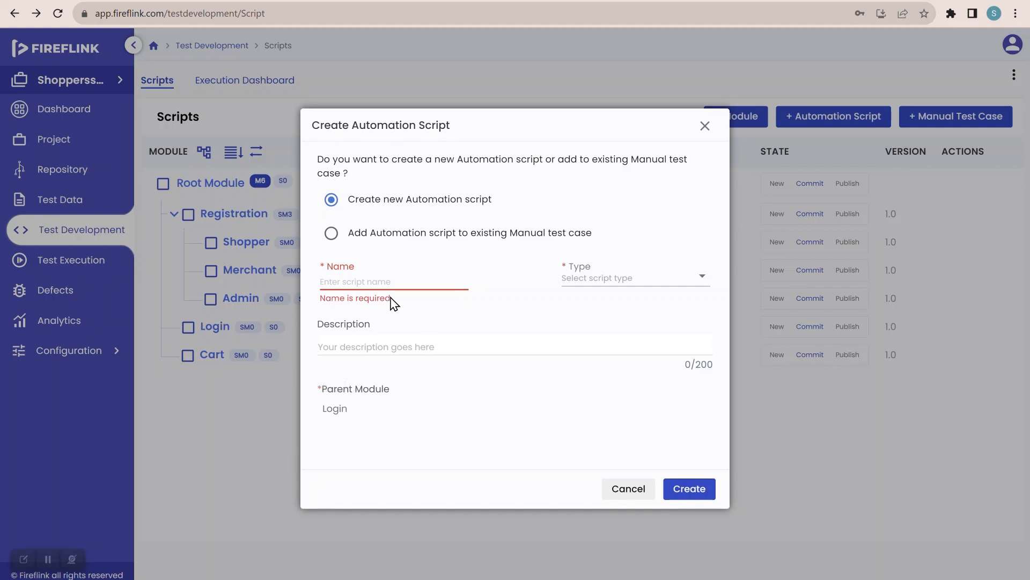
left_click(363, 284)
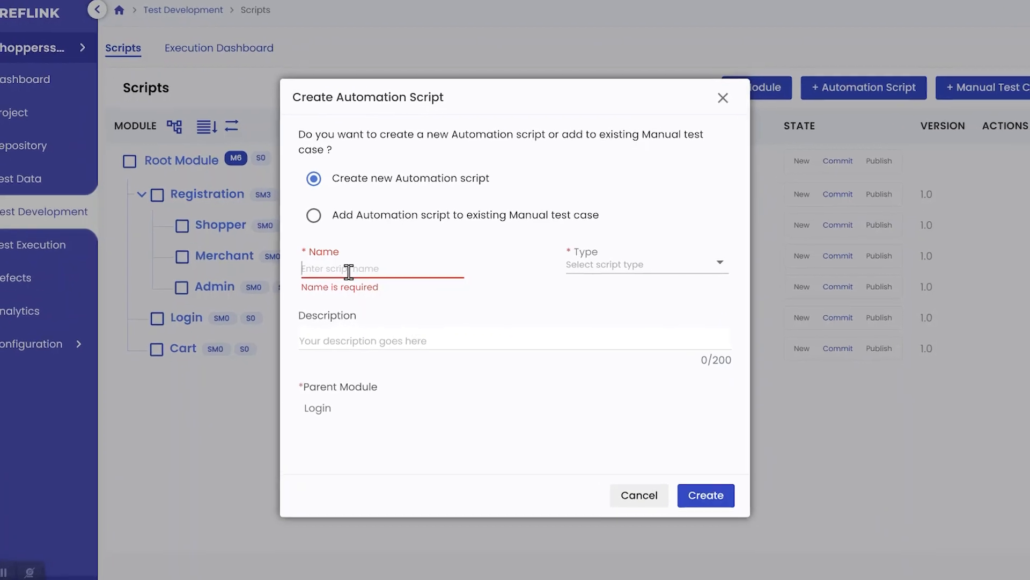
type("T")
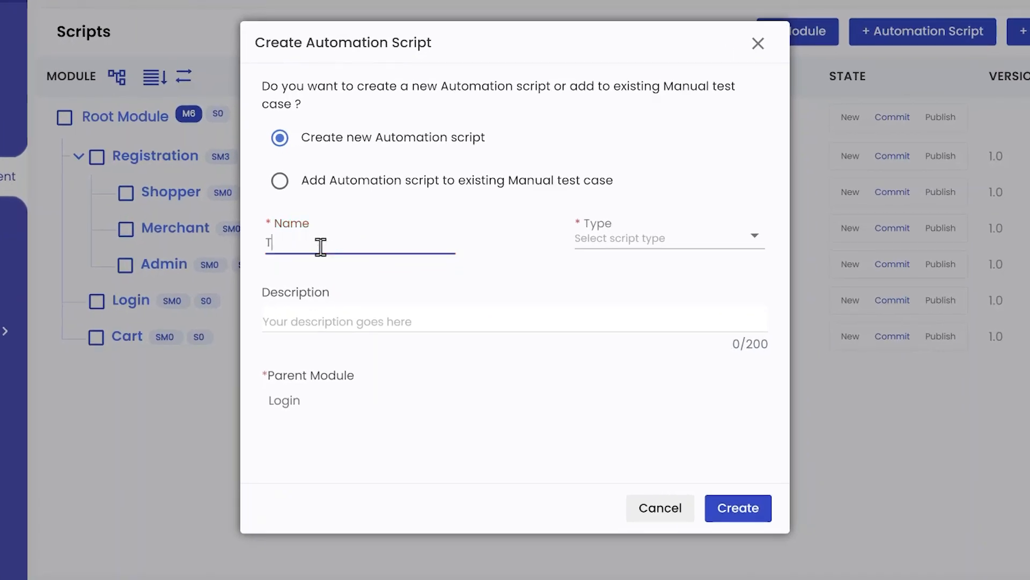
type("C001")
type("_Verify if userv")
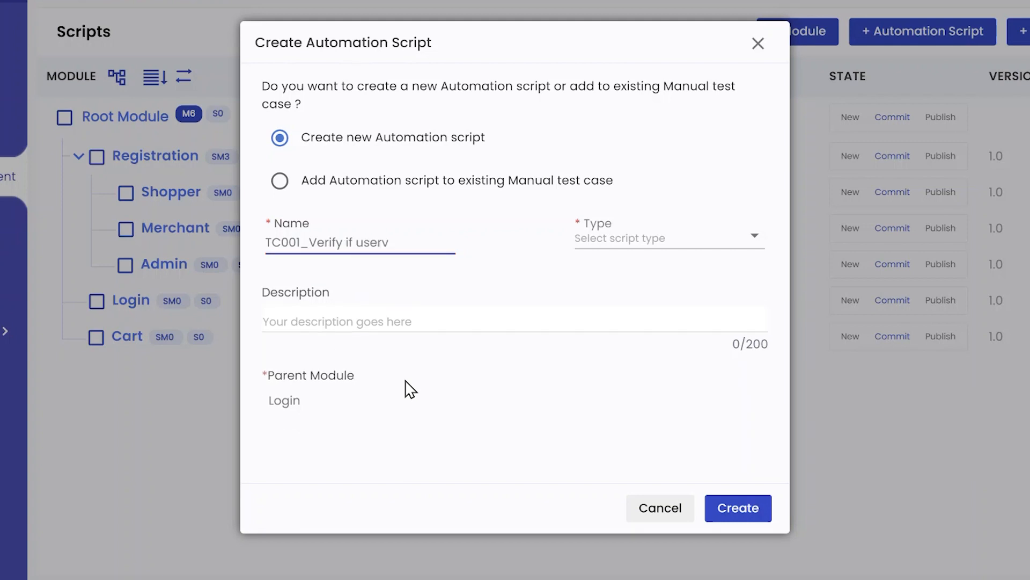
key("BackSpace")
type(" is able ")
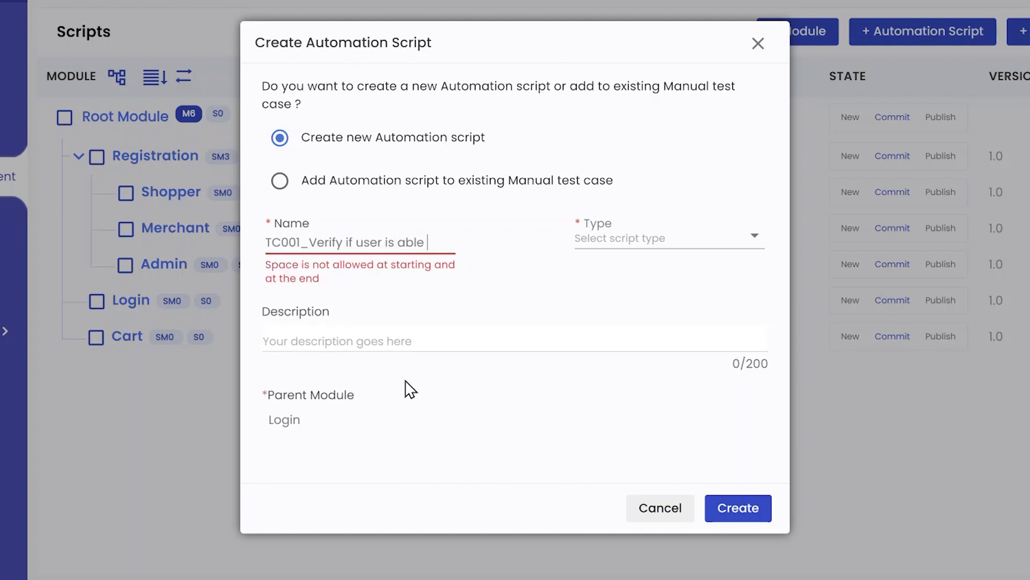
type("to log")
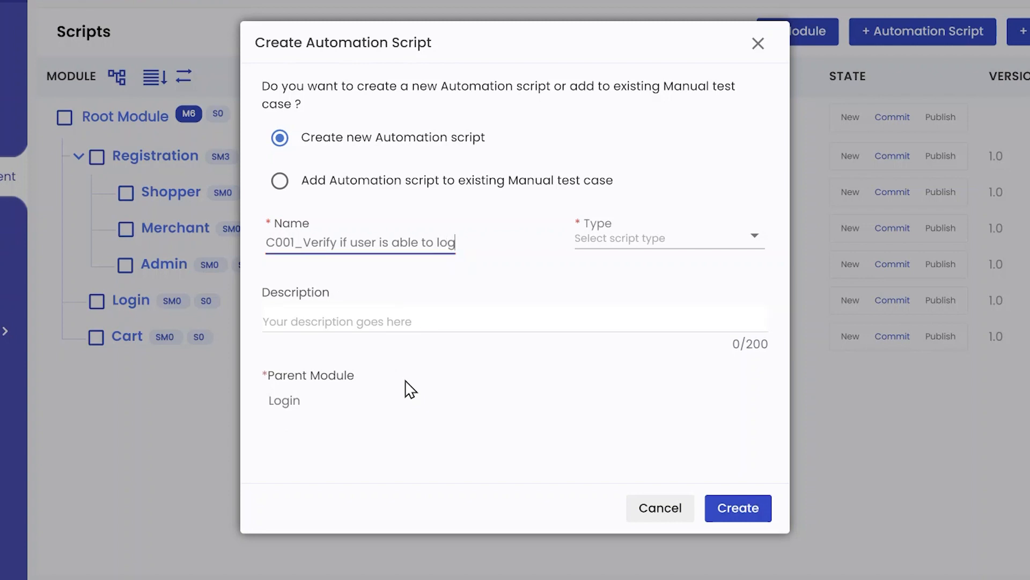
type("in to shop")
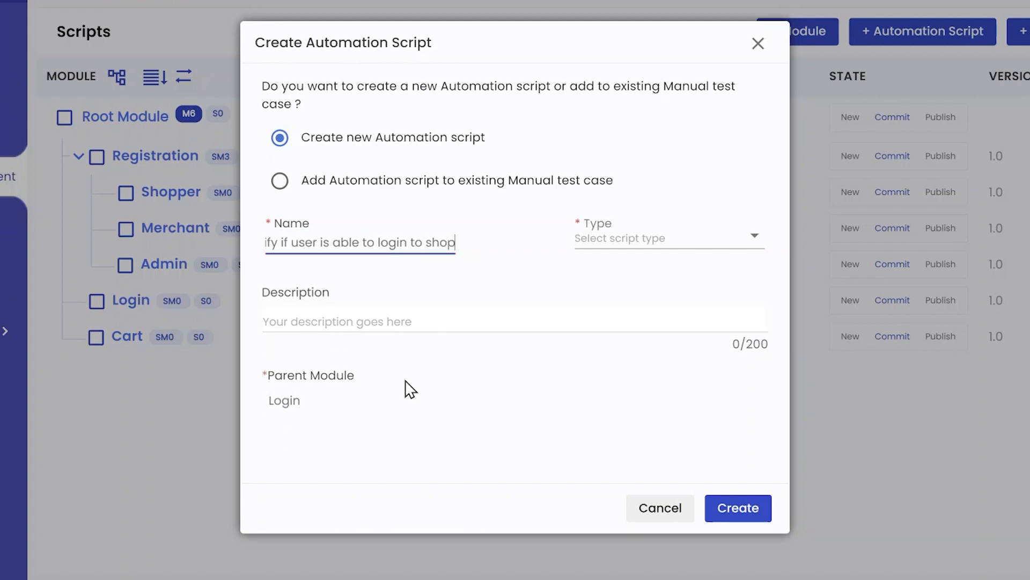
type("persstadk ")
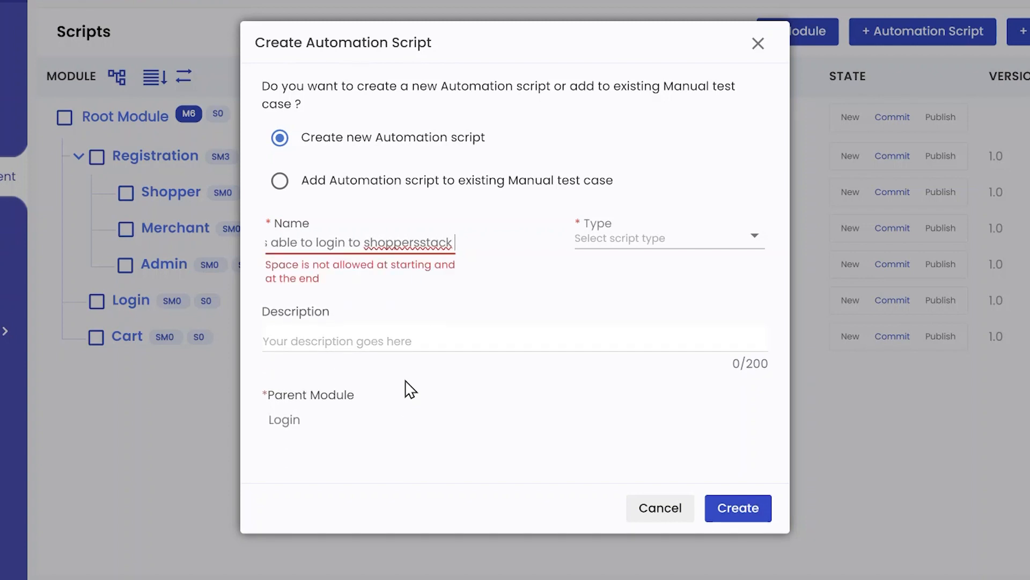
type("application")
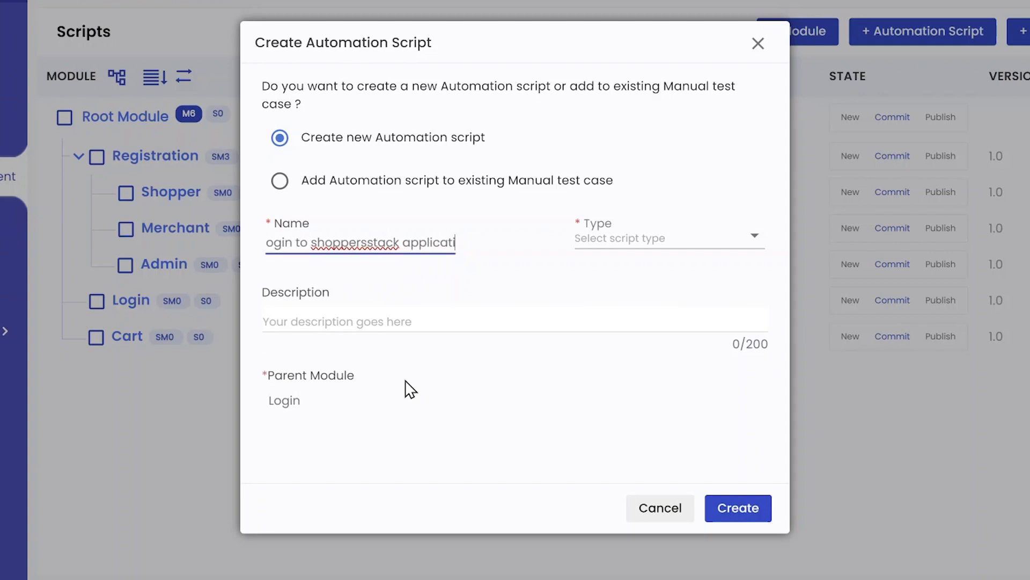
left_click(308, 238)
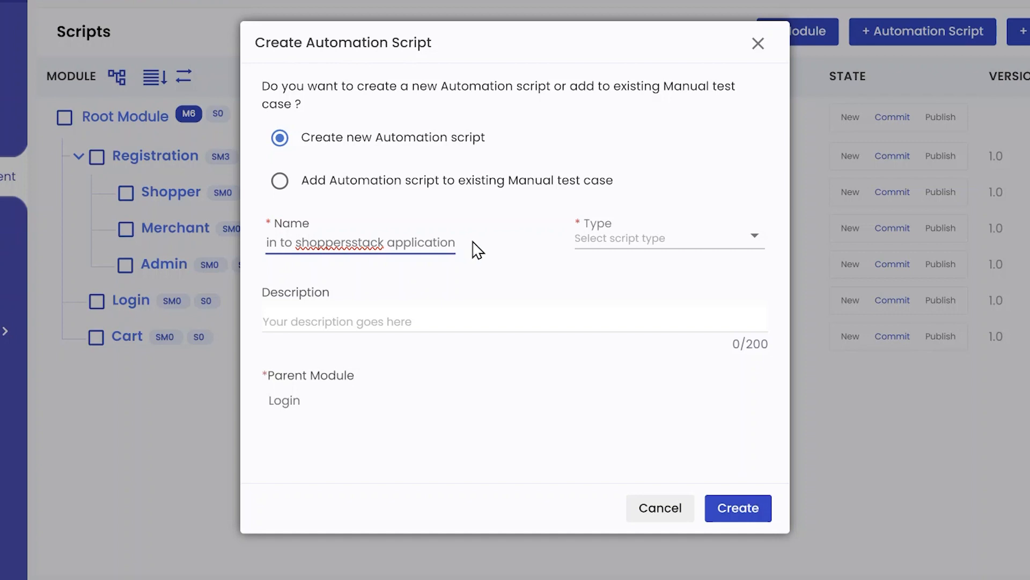
key("BackSpace")
type("S")
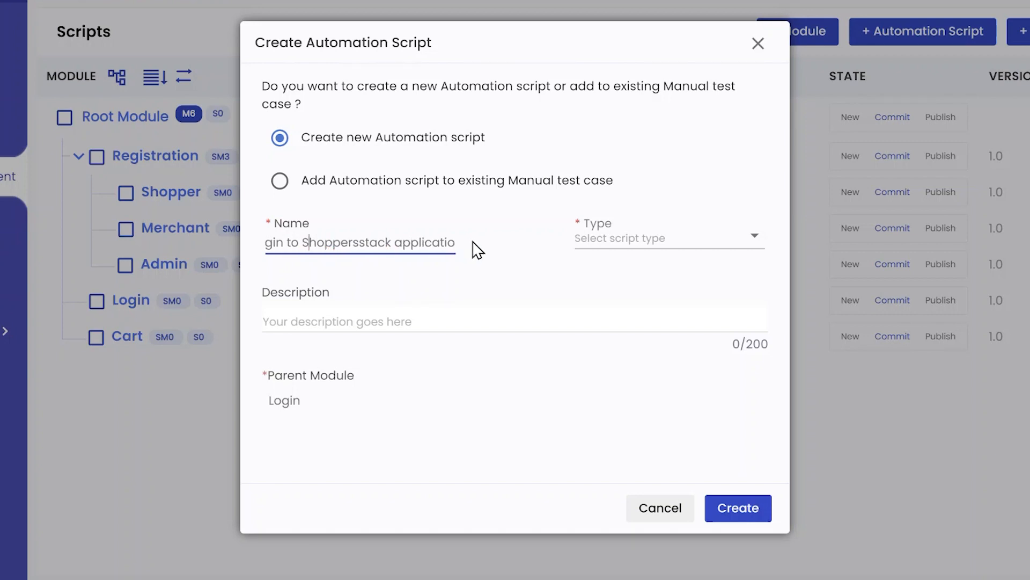
key("Right")
key("Right")
key("Right")
key("Right")
key("Right")
key("Right")
key("Right")
key("Right")
key("BackSpace")
type("S")
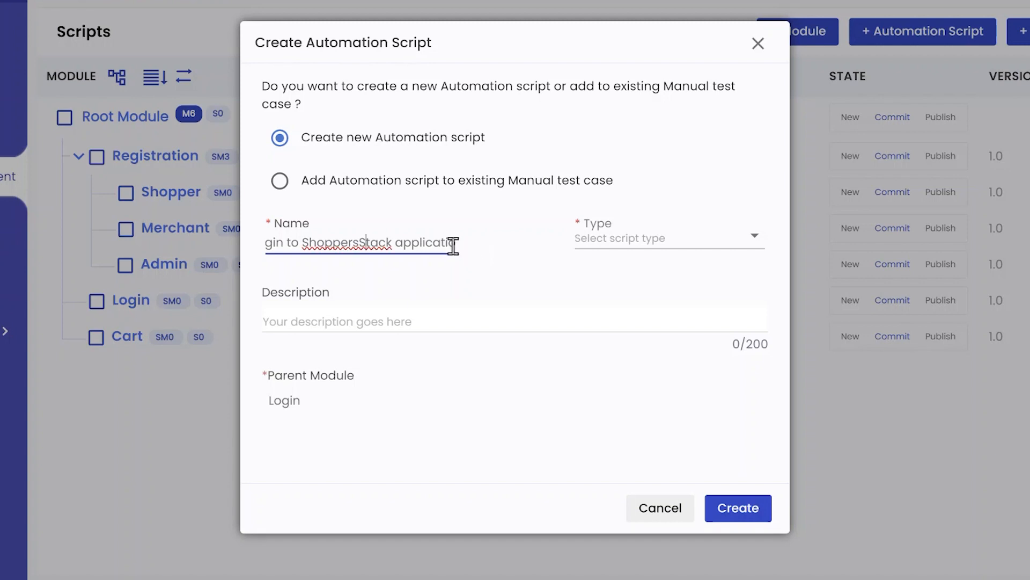
Step: Set the script type to Web and create the script
left_click(613, 246)
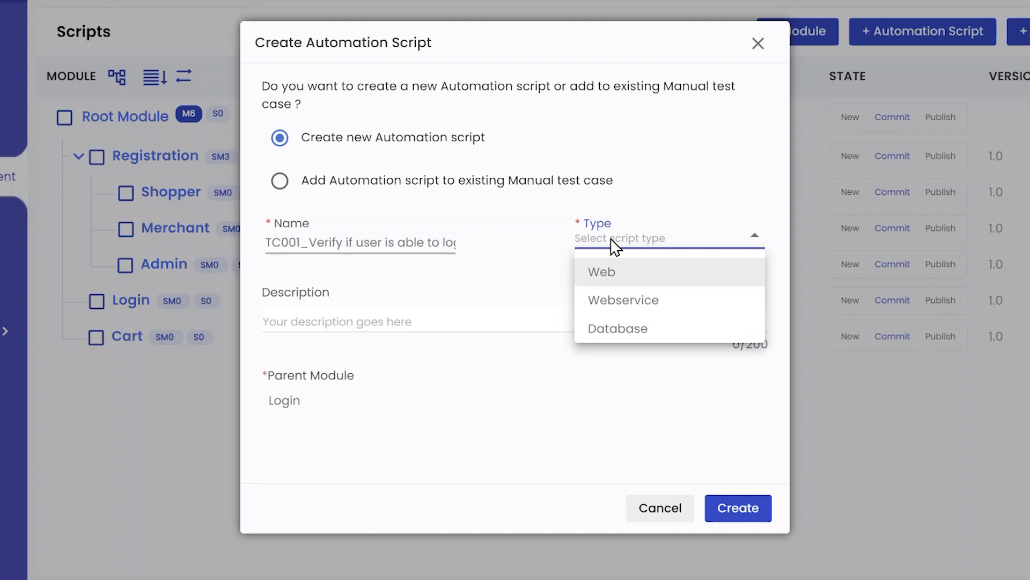
left_click(618, 277)
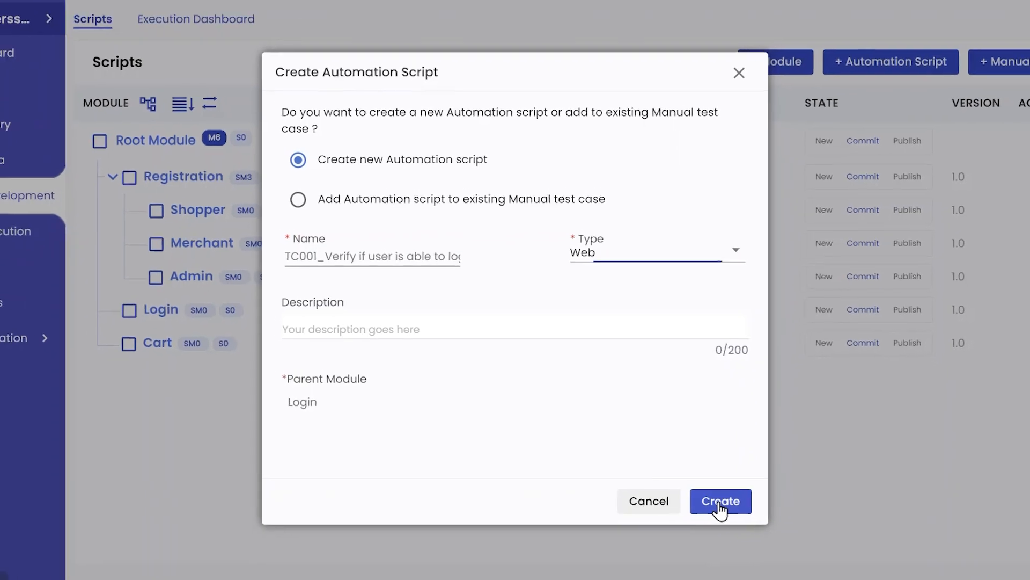
left_click(719, 502)
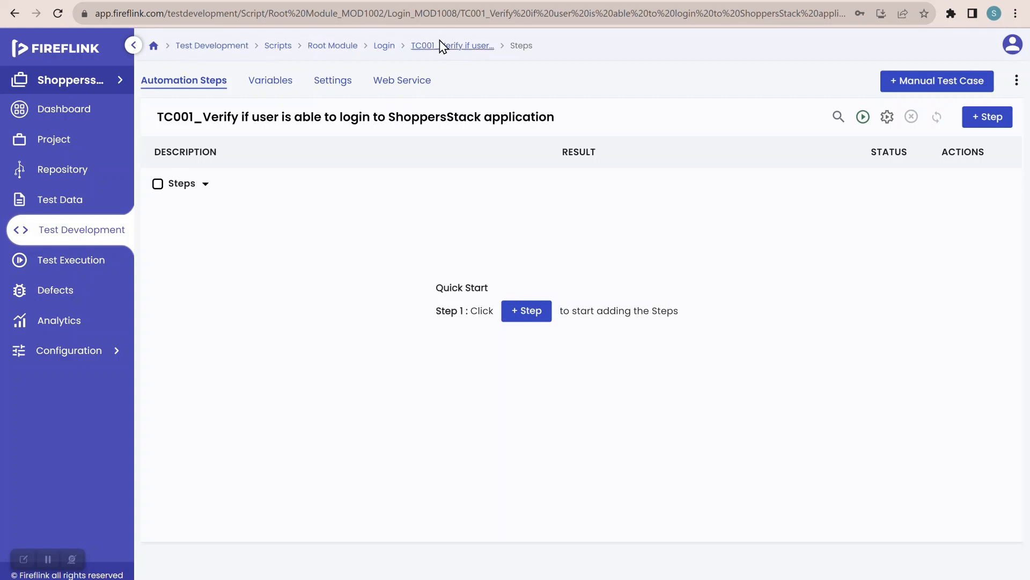
left_click(456, 44)
key("ctrl+Tab")
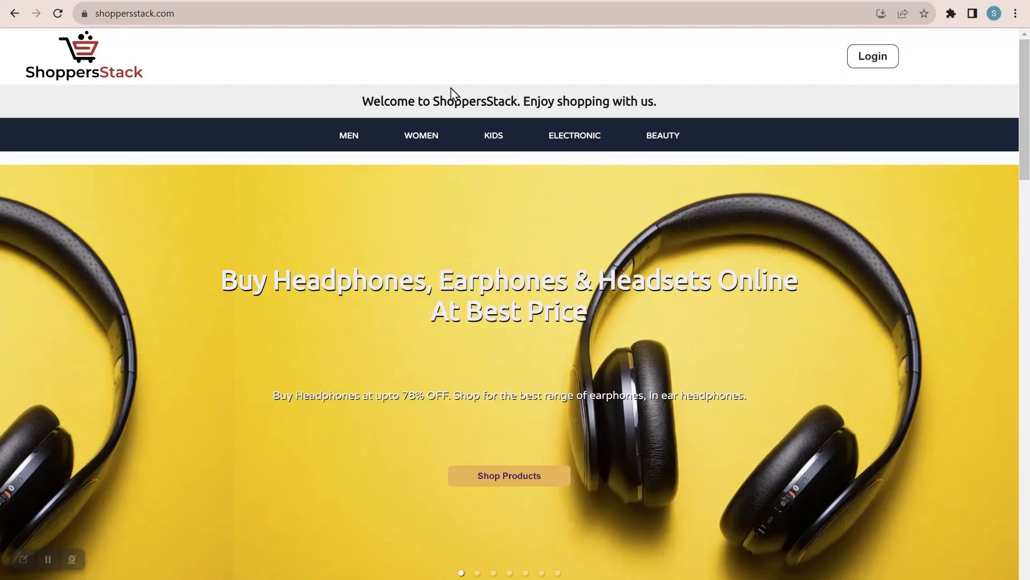
key("ctrl+Tab")
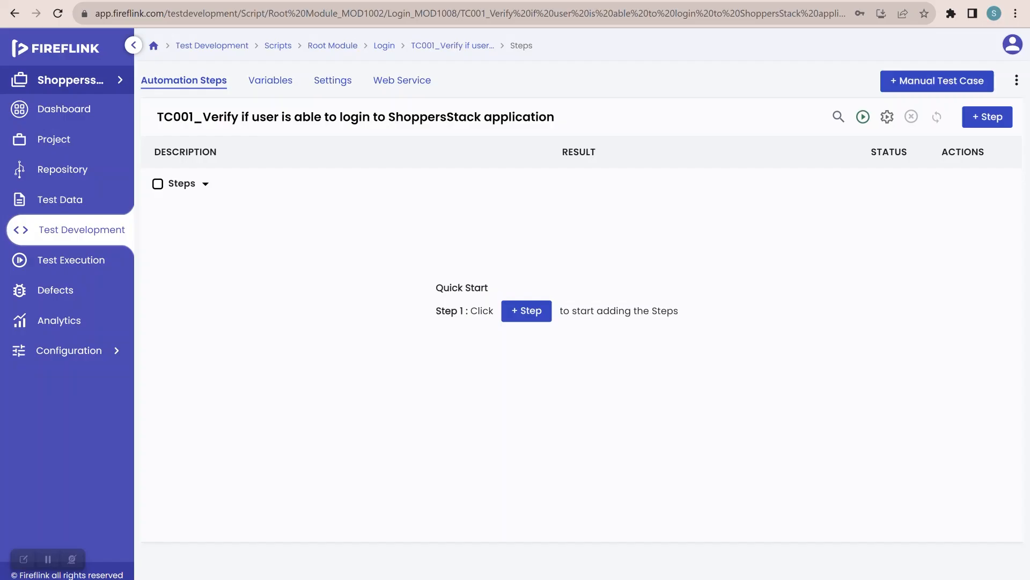
left_click(522, 310)
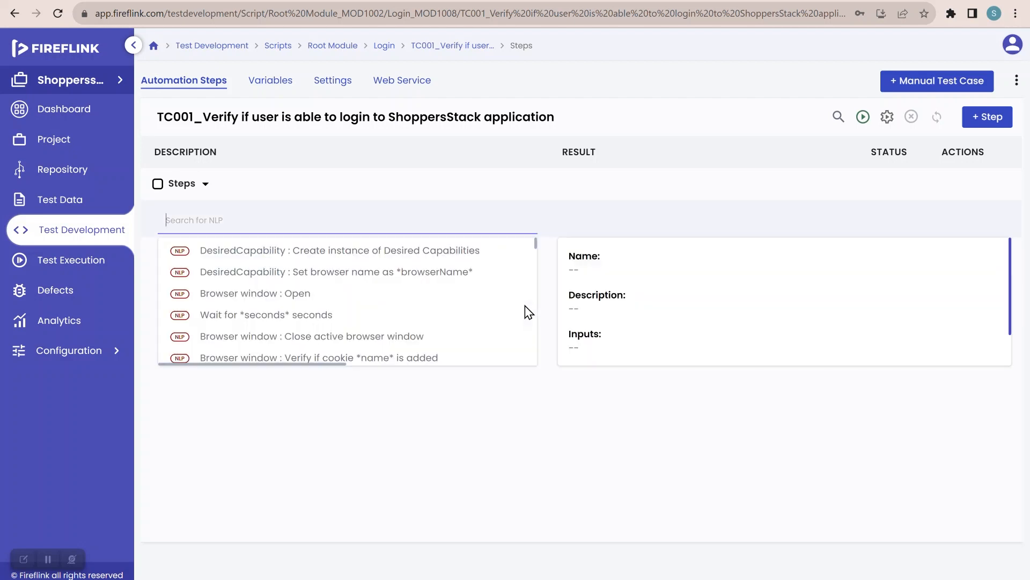
Step: Add the OpenBrowser step group as step 1
type("open")
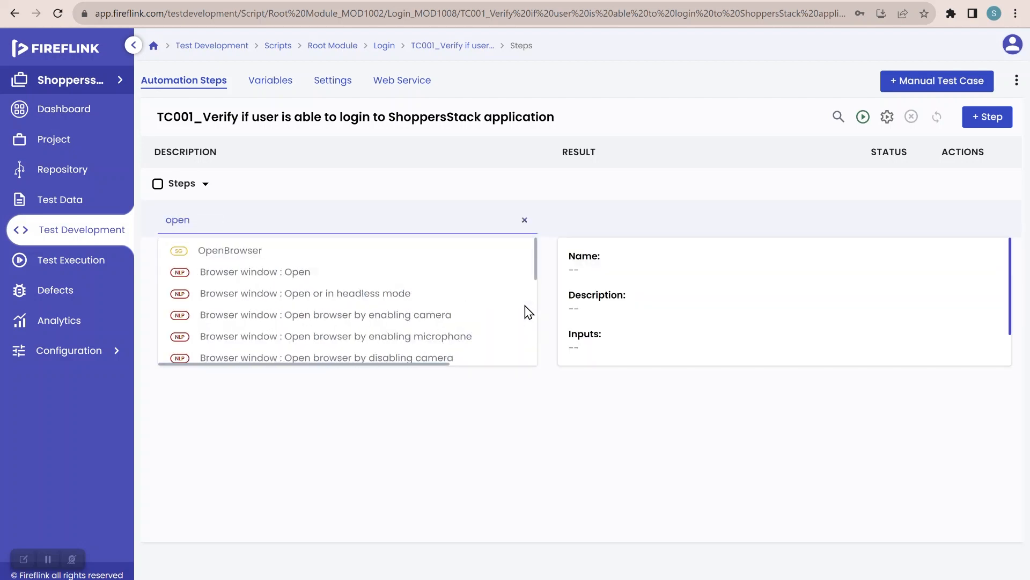
left_click(272, 257)
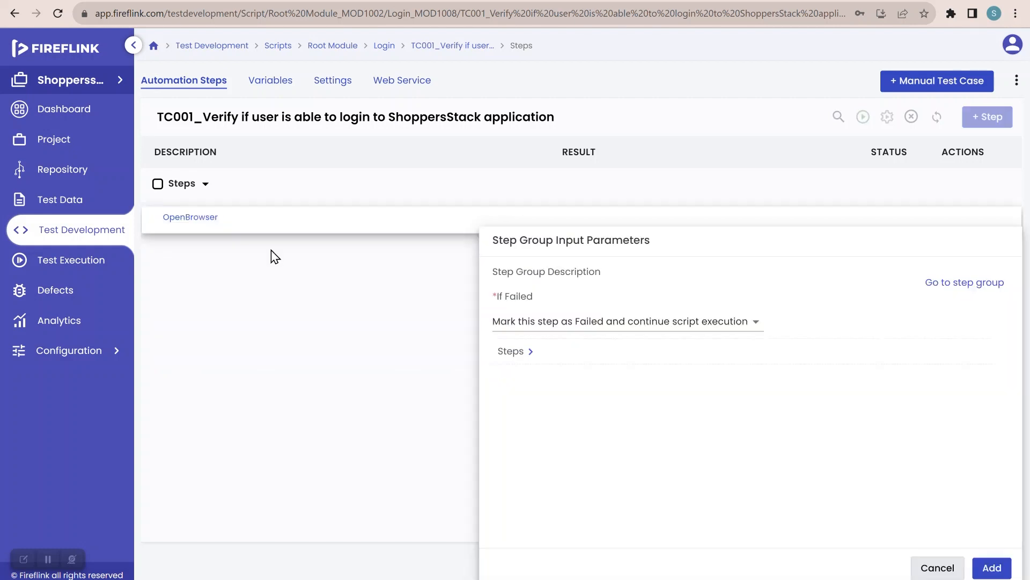
left_click(990, 568)
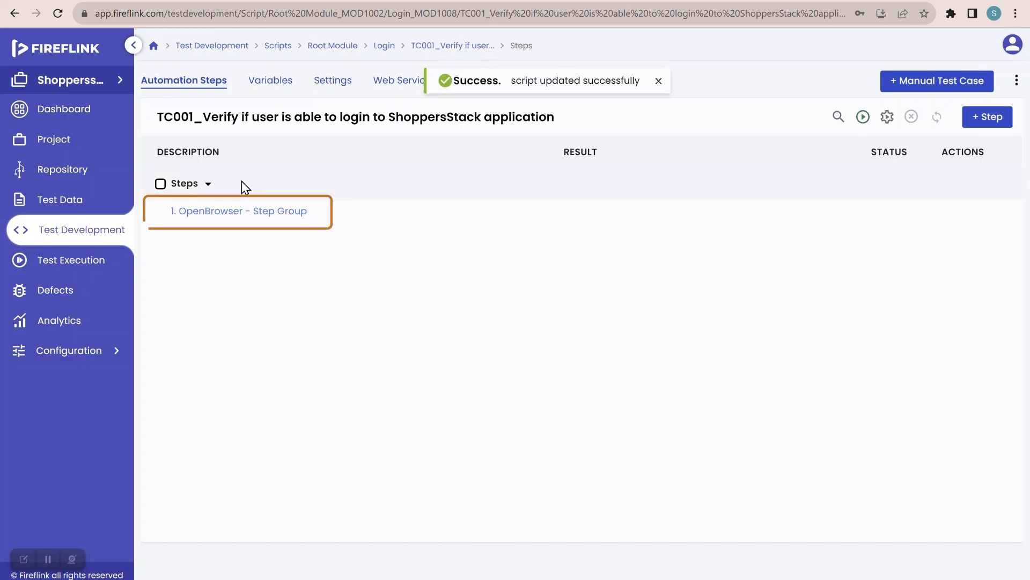
Step: Add 'Maximize browser window' as step 2 after the OpenBrowser group
left_click(317, 212)
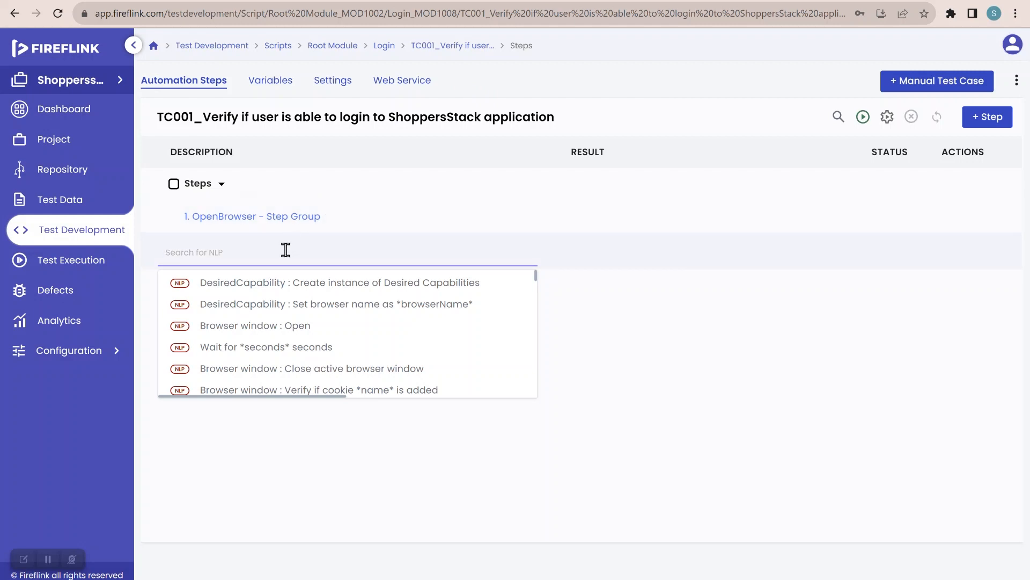
type("maximize")
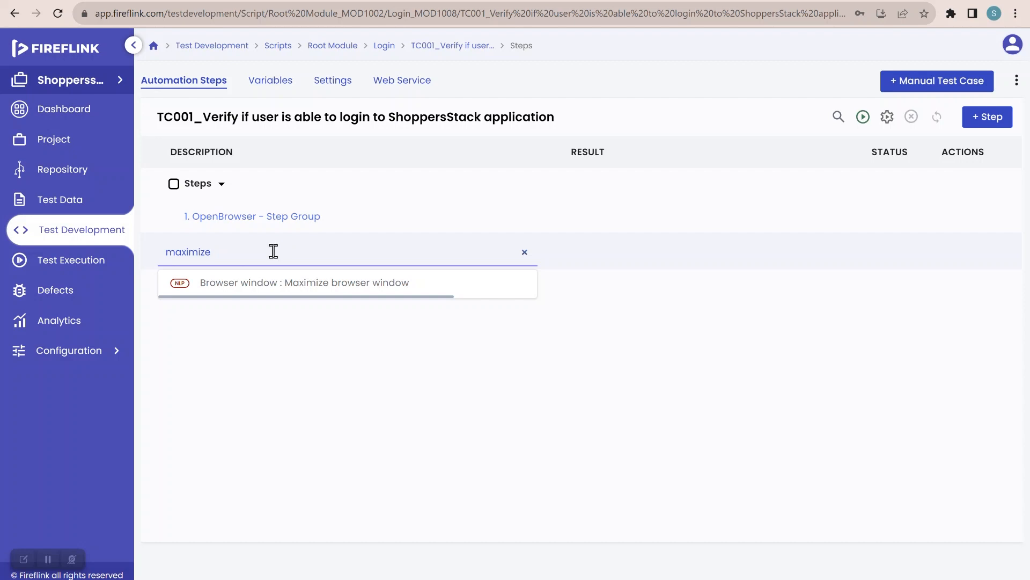
mouse_move(311, 289)
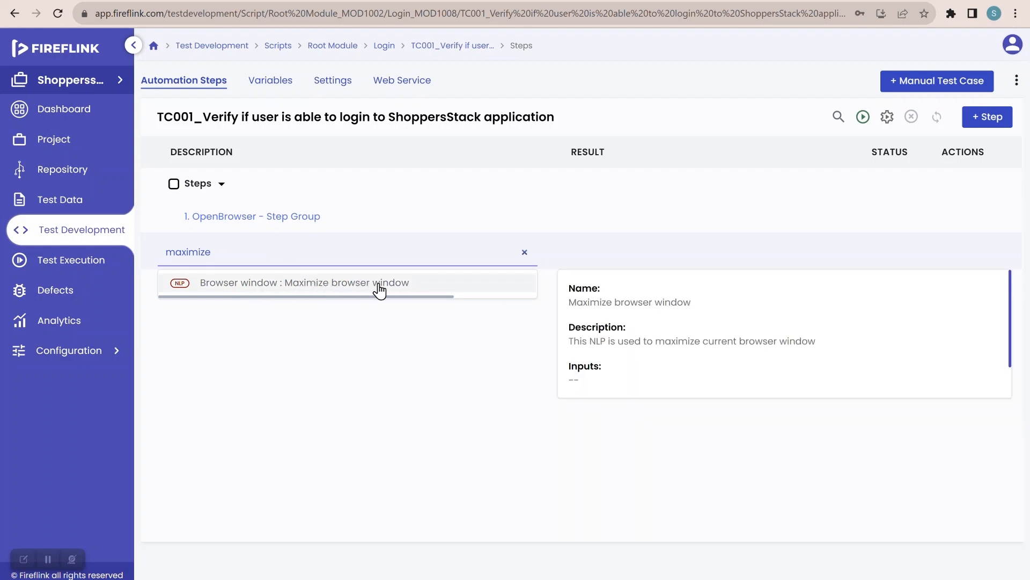
left_click(397, 290)
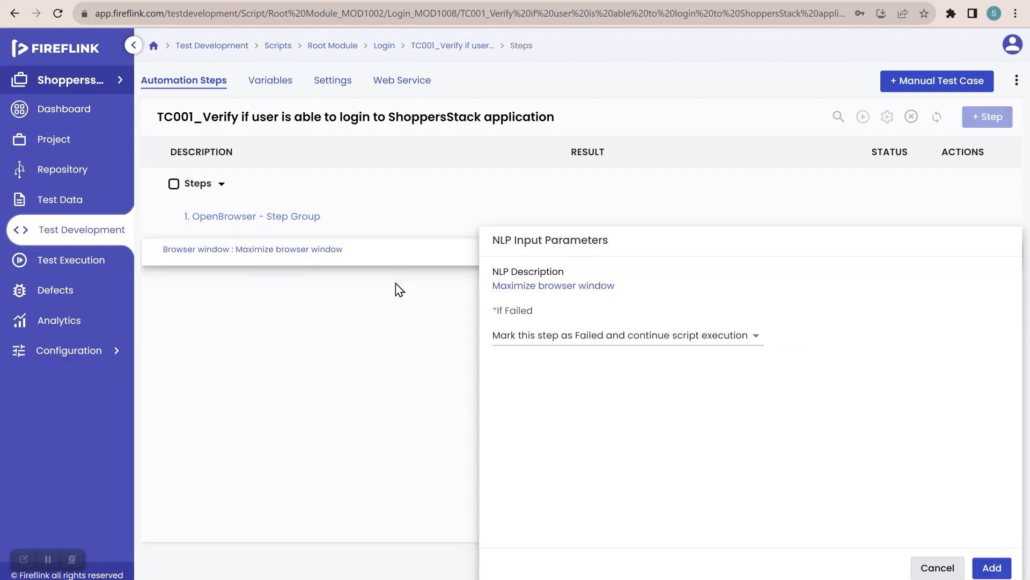
left_click(993, 568)
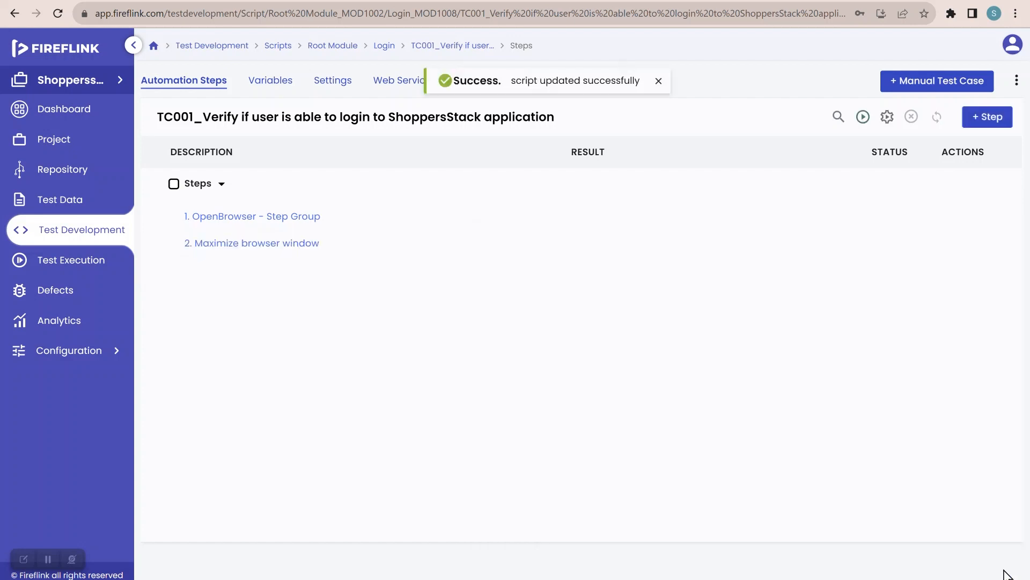
left_click(332, 246)
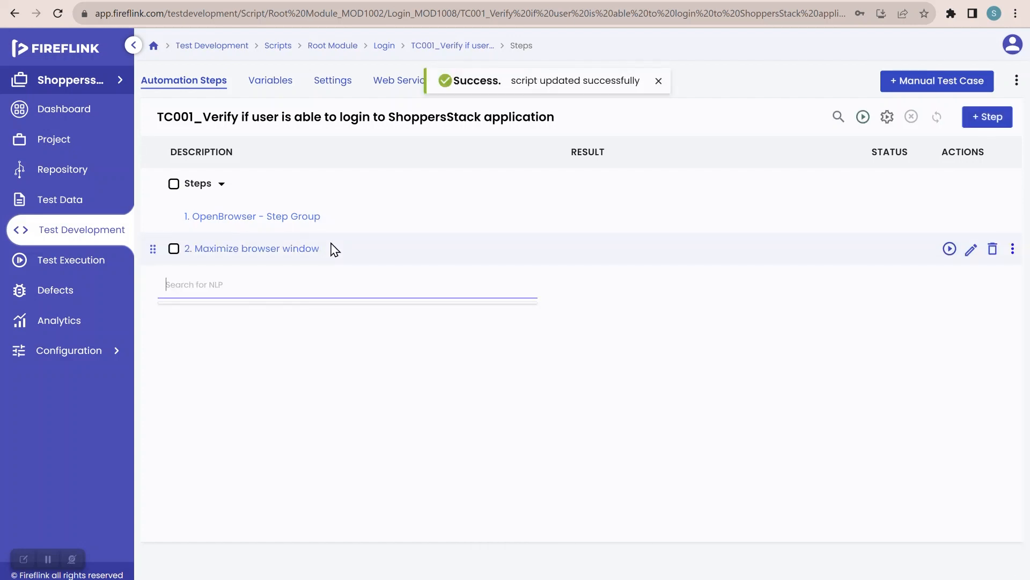
Step: Choose the 'Navigate to url' action for the third step
left_click(272, 288)
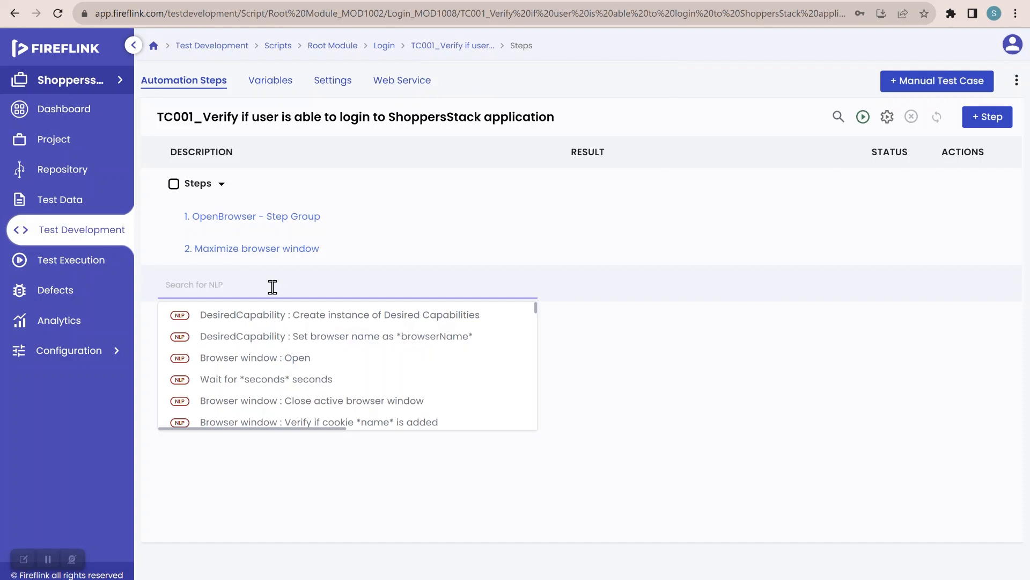
type("navigate")
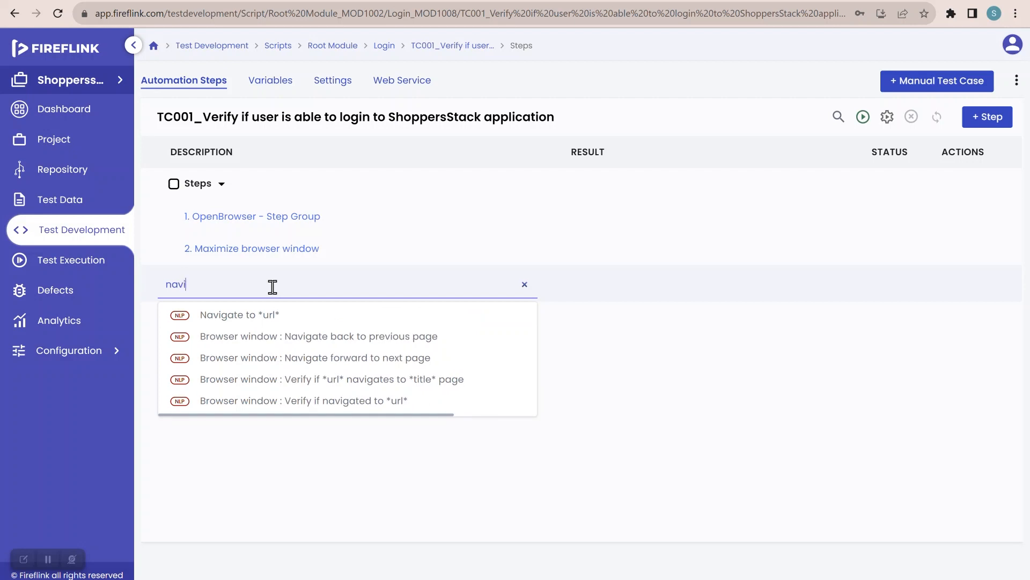
mouse_move(283, 322)
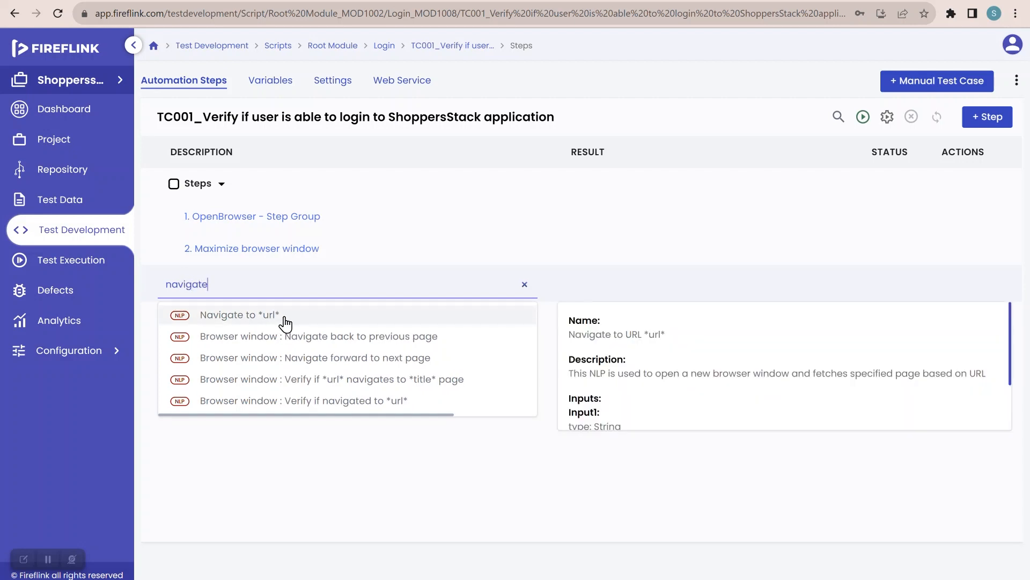
left_click(285, 322)
left_click(560, 326)
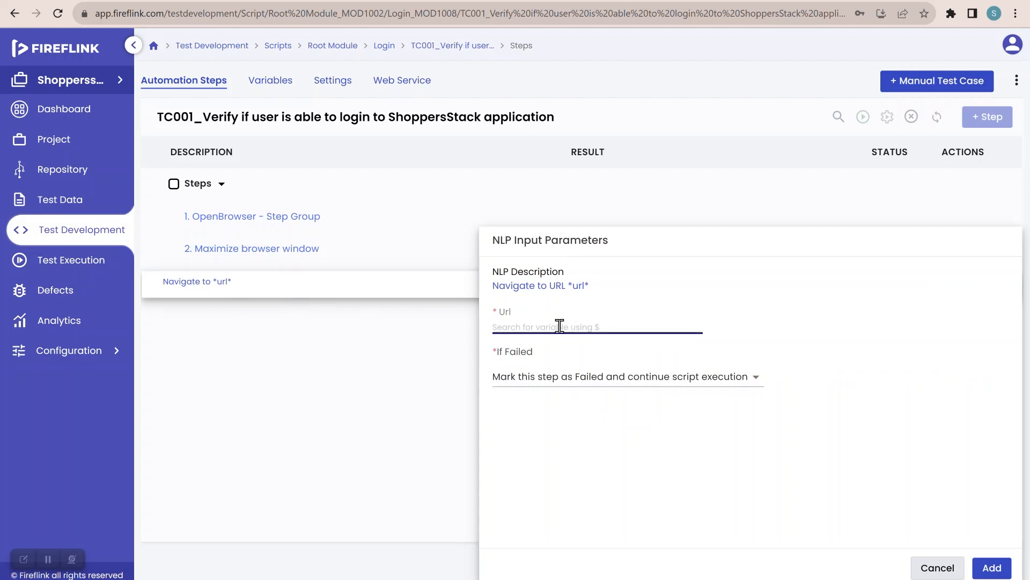
key("alt+Tab")
double_click(235, 11)
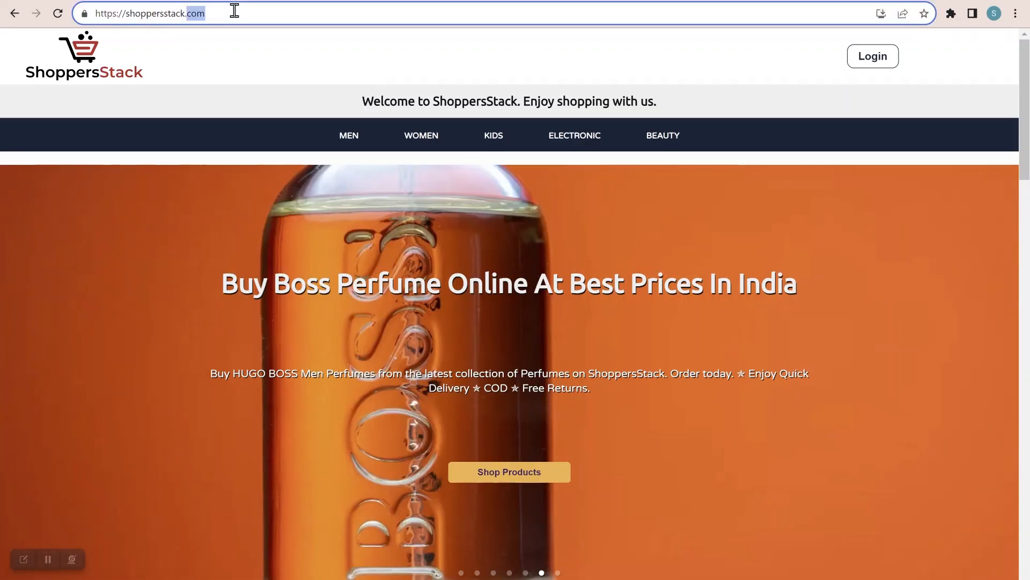
key("ctrl+a")
key("ctrl+c")
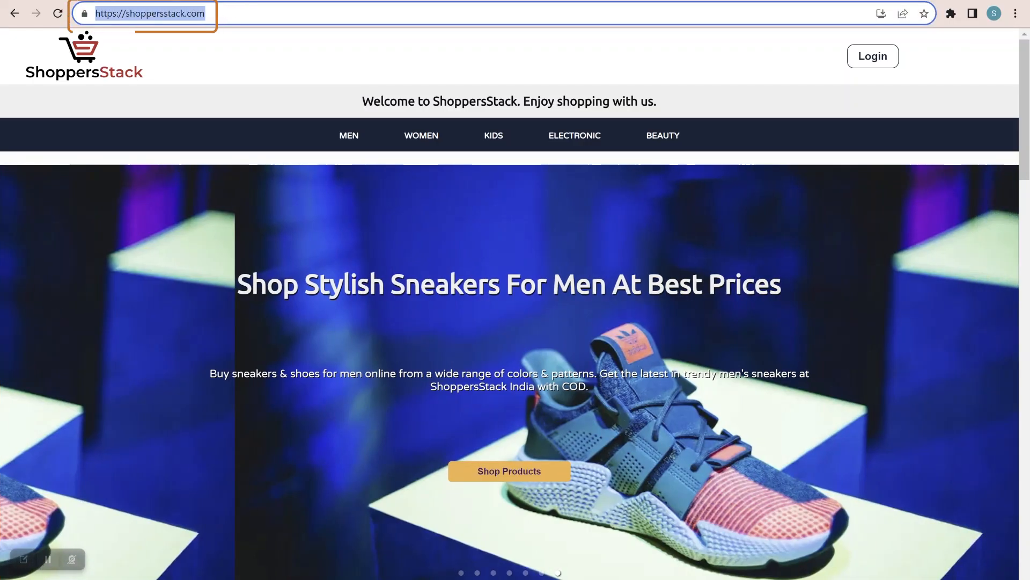
key("alt+Tab")
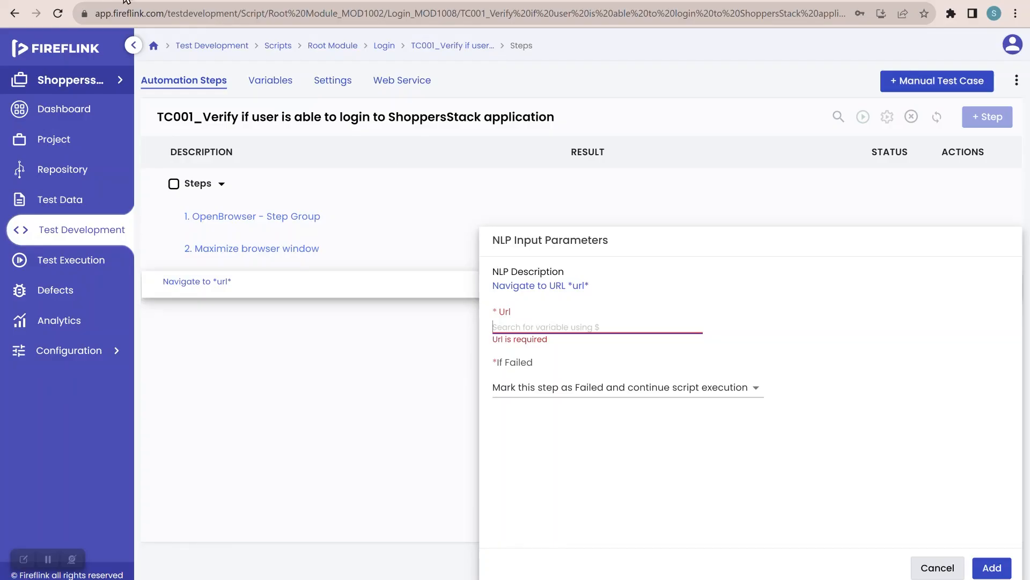
left_click(580, 322)
key("ctrl+v")
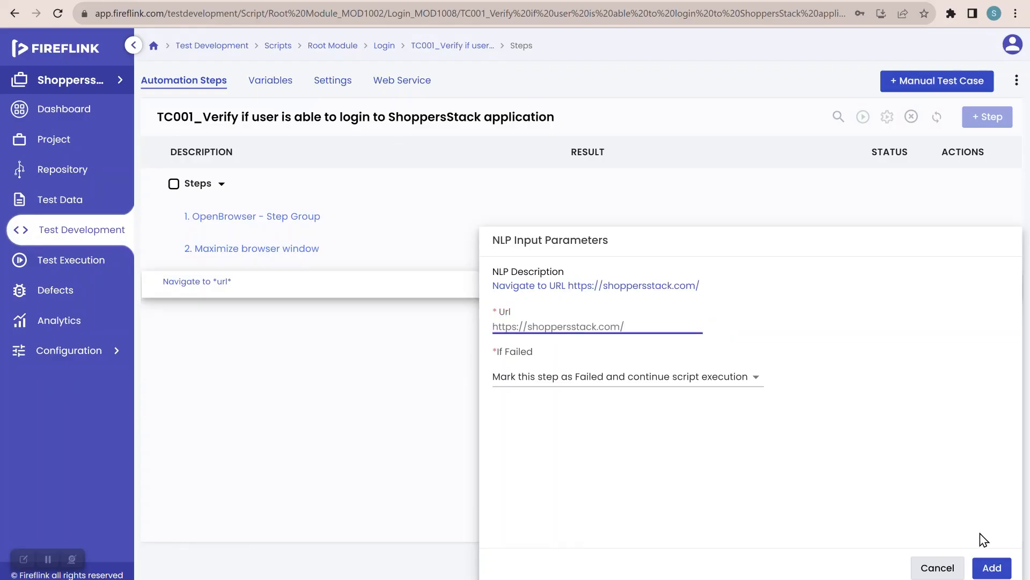
left_click(993, 567)
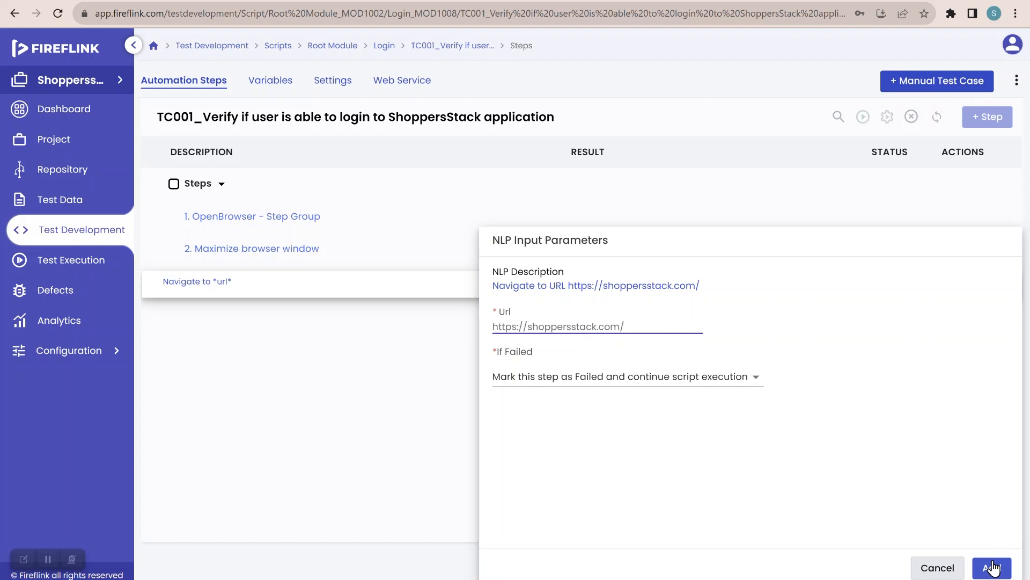
left_click(993, 567)
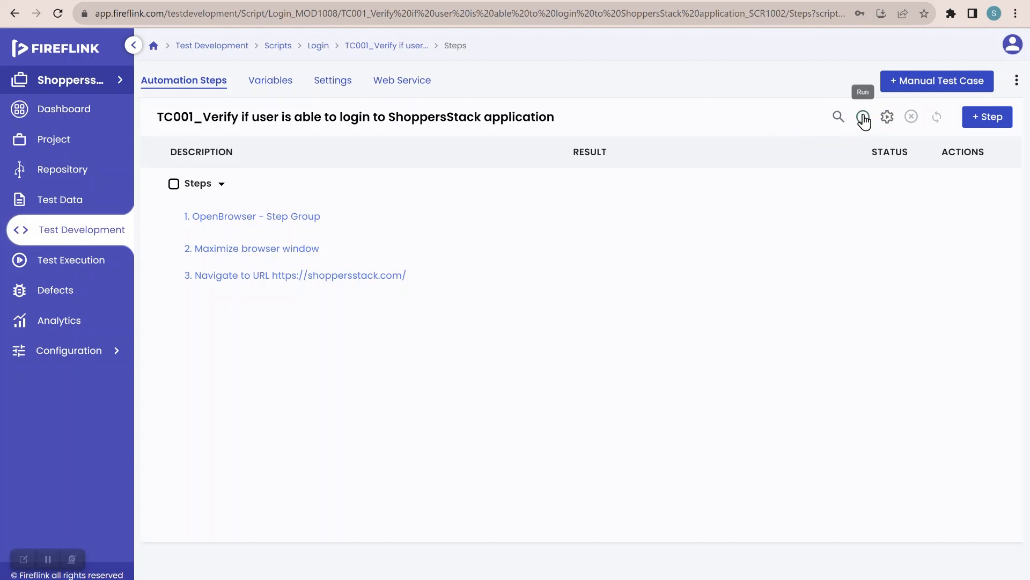
Step: Run TC001, sync its execution status to Passed, and return to Scripts
left_click(864, 117)
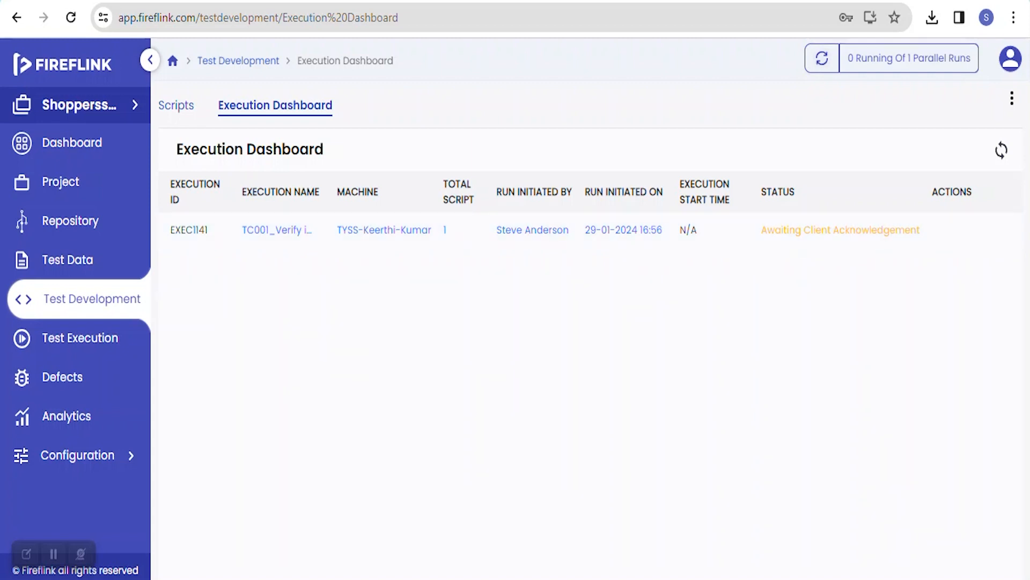
left_click(1002, 151)
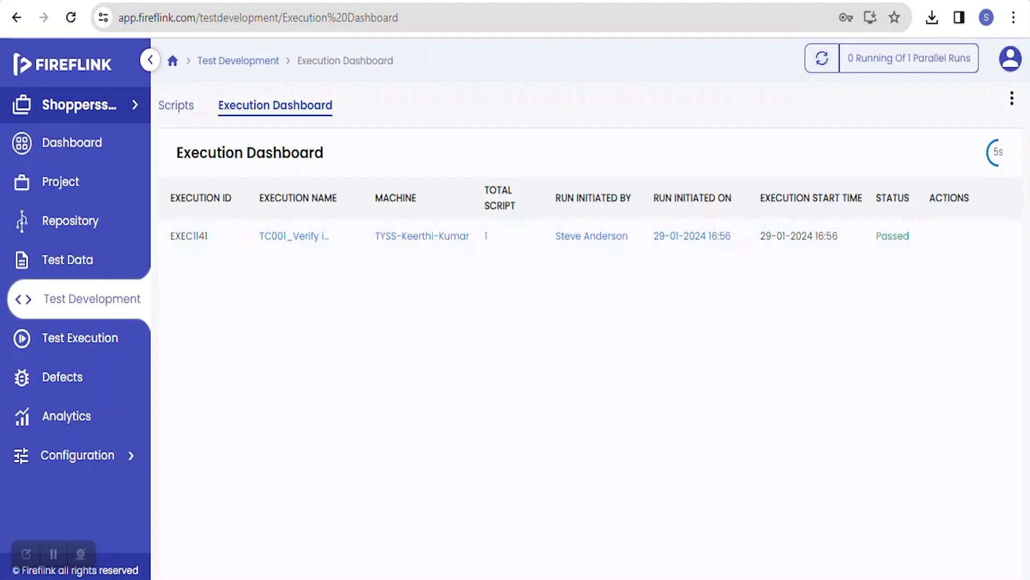
left_click(176, 105)
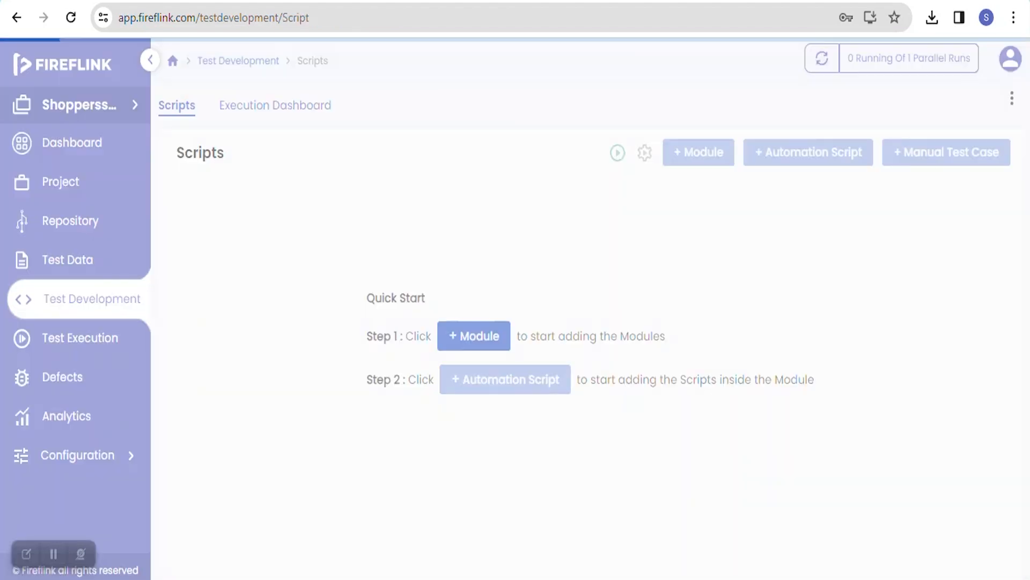
Step: Open the TC001 script from the Scripts tree to view its three steps
left_click(337, 351)
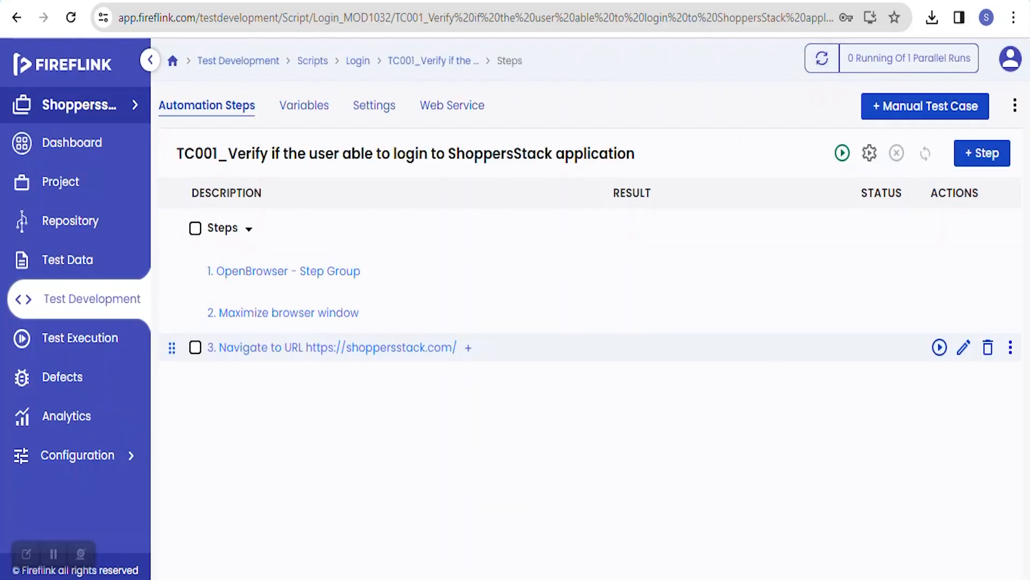